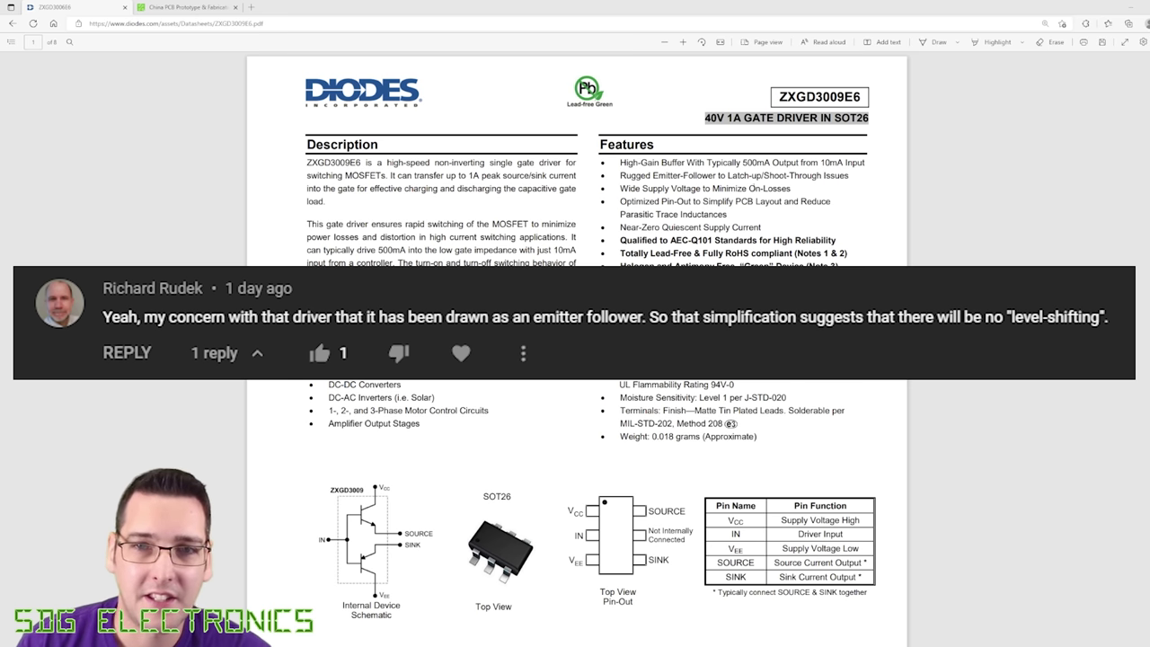
# View the ZXGD3009E6 datasheet's internal schematic and pin-out, and switch to the China PCB prototype site
pyautogui.scroll(-4, 444, 304)
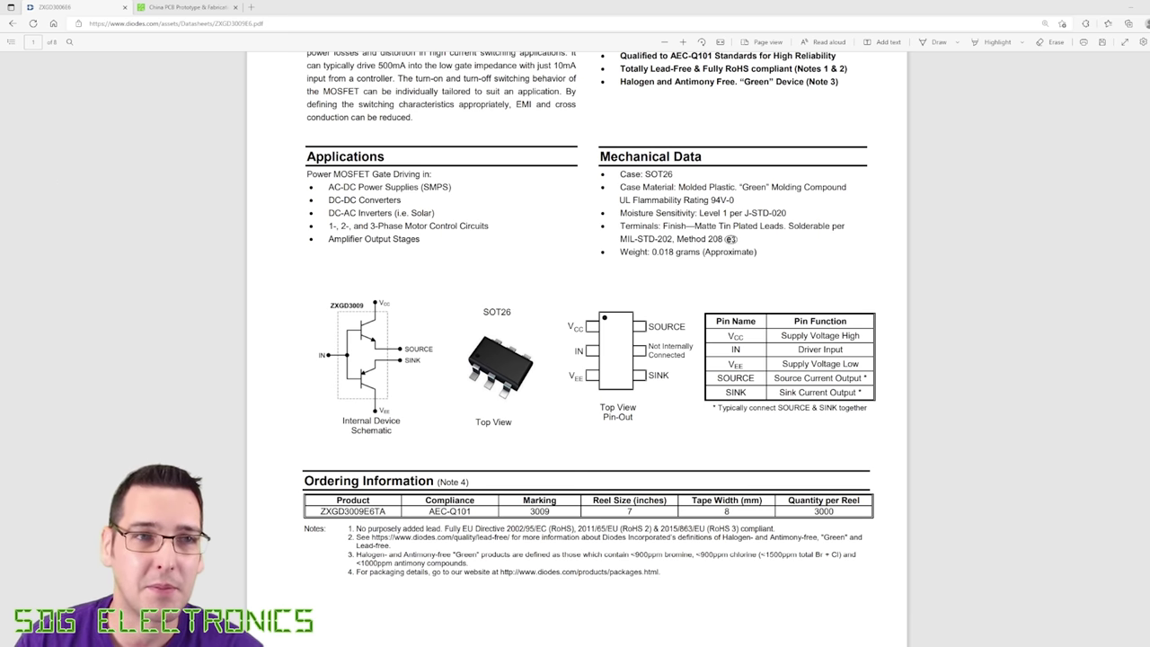
pyautogui.click(173, 9)
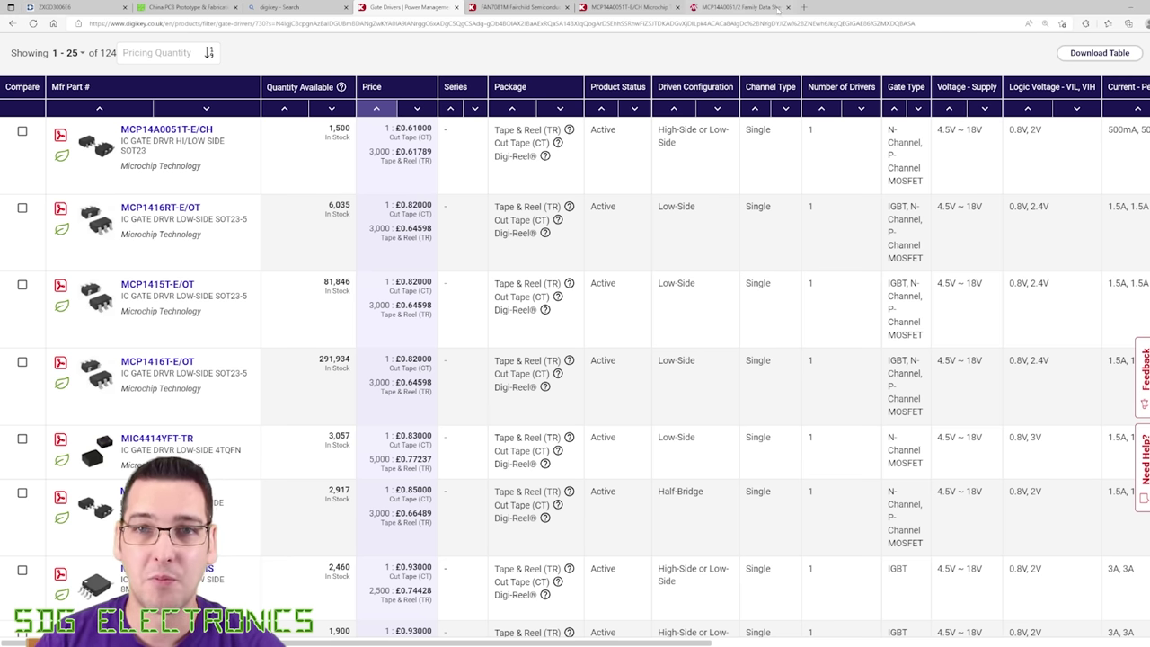
# Open the Microchip MCP14A0051/2 MOSFET driver datasheet and read through its specifications
pyautogui.click(737, 7)
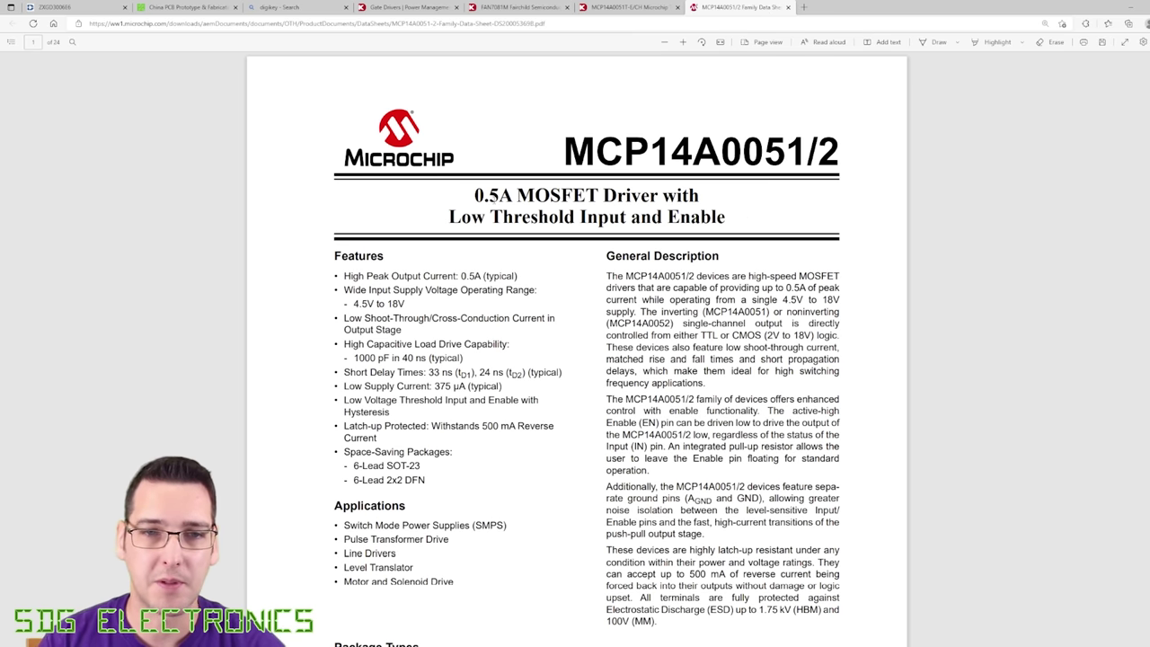
pyautogui.scroll(-10, 592, 261)
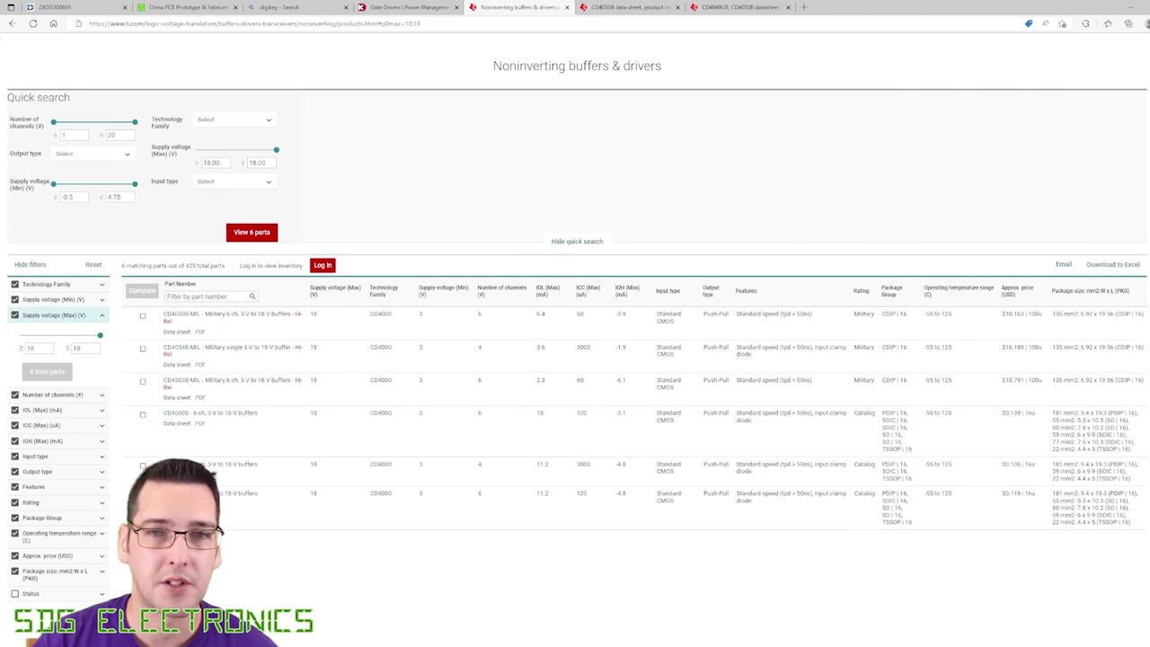
# Examine the CD4049UB/CD4050B datasheet's schematic diagrams and the input high voltage ratings of the CD4050B
pyautogui.click(757, 9)
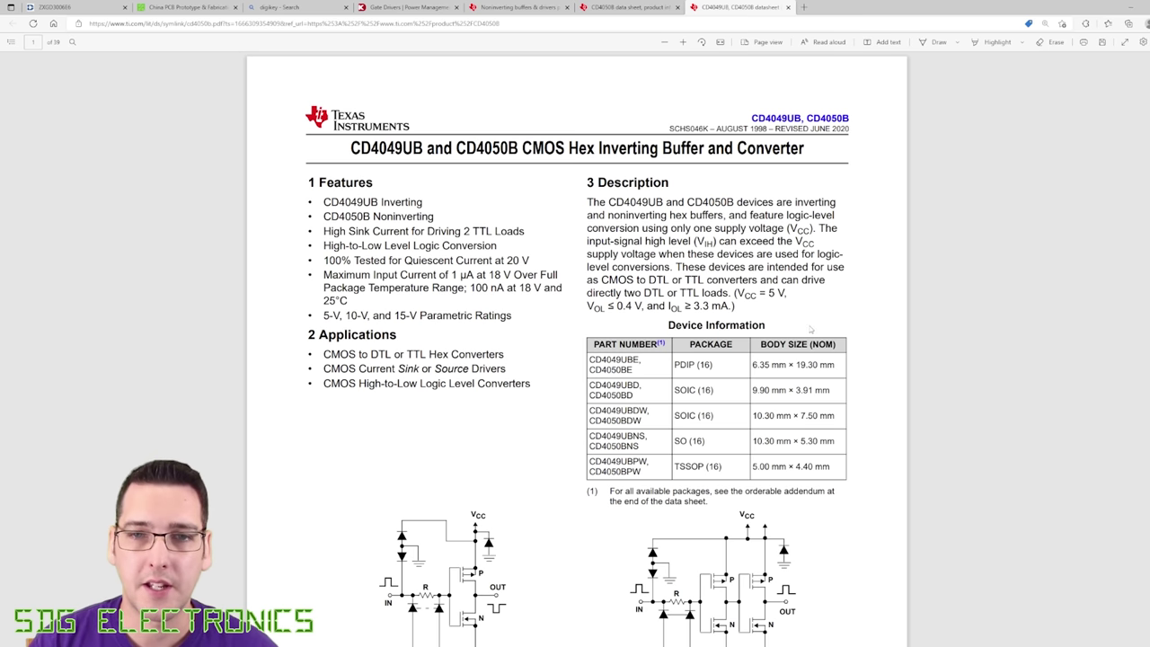
pyautogui.scroll(-3, 802, 321)
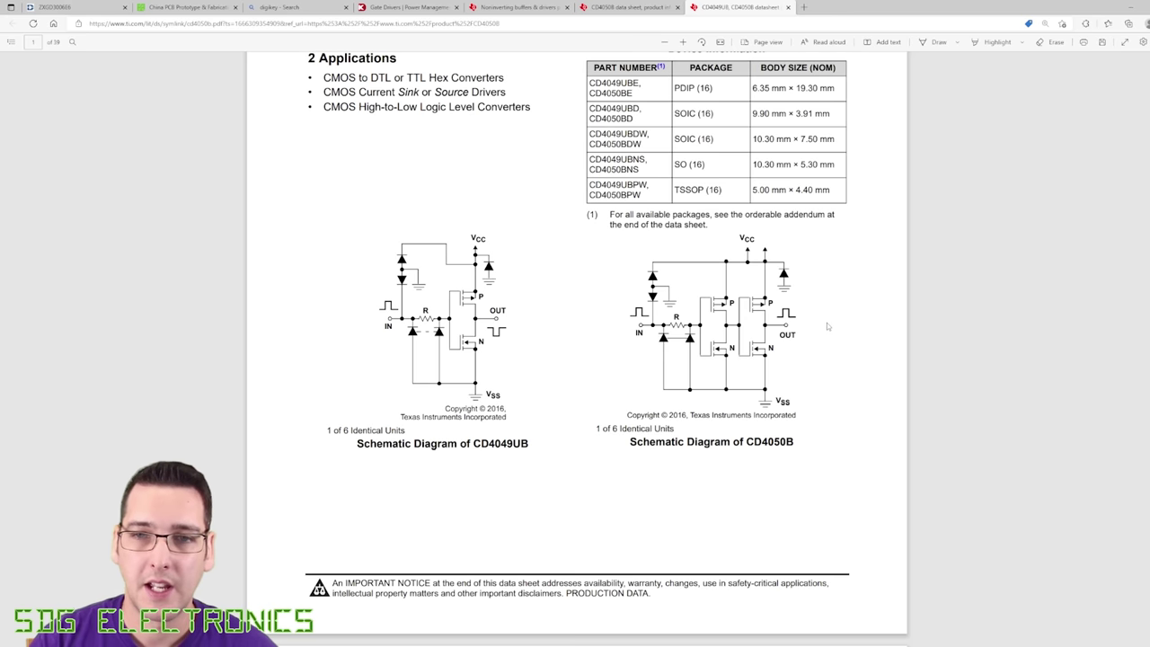
pyautogui.scroll(-20, 575, 341)
pyautogui.scroll(-10, 574, 342)
pyautogui.scroll(-3, 575, 341)
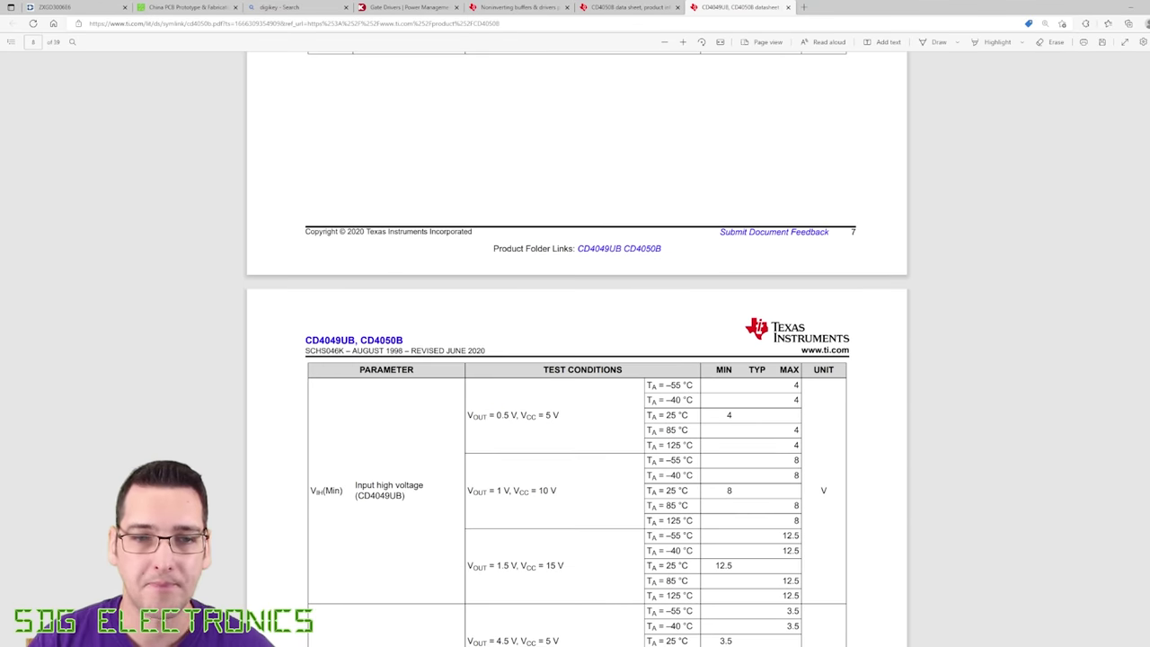
pyautogui.scroll(-5, 575, 341)
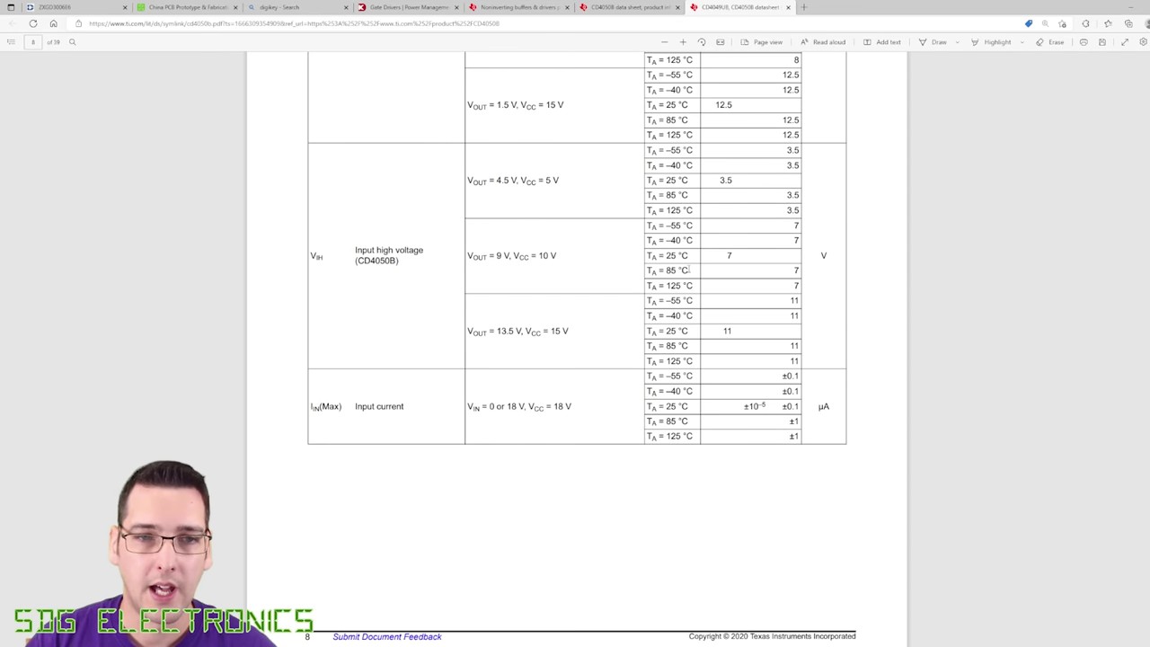
pyautogui.scroll(2, 688, 270)
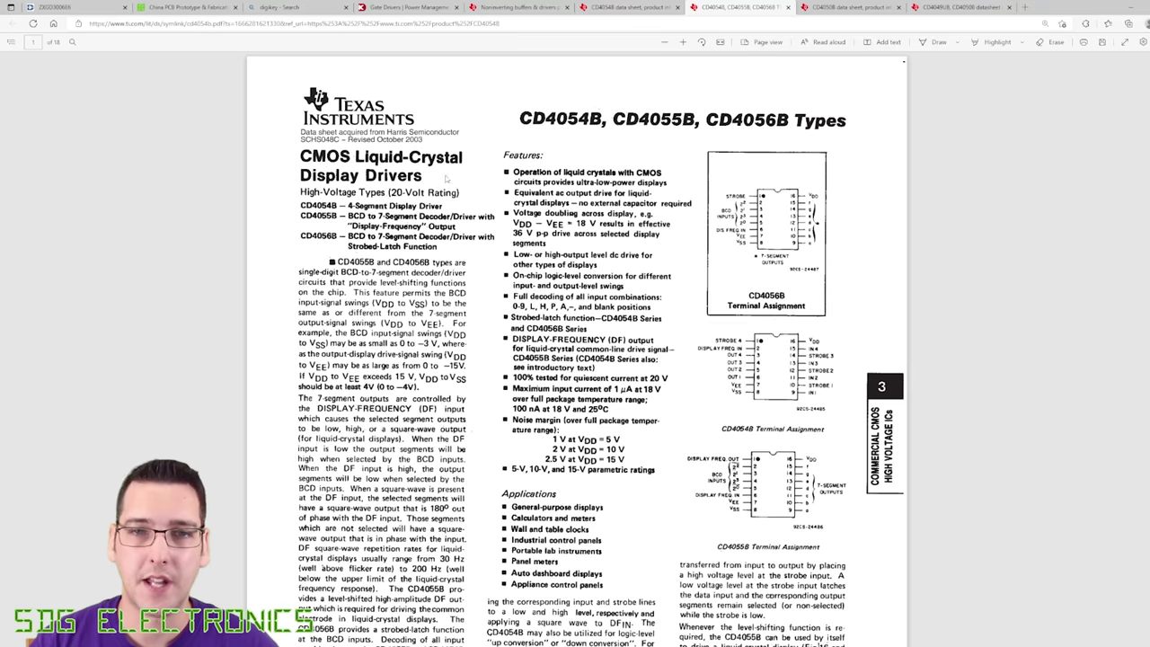
# Examine the CD4054B datasheet's functional diagrams, maximum ratings and static electrical characteristics
pyautogui.scroll(-10, 575, 294)
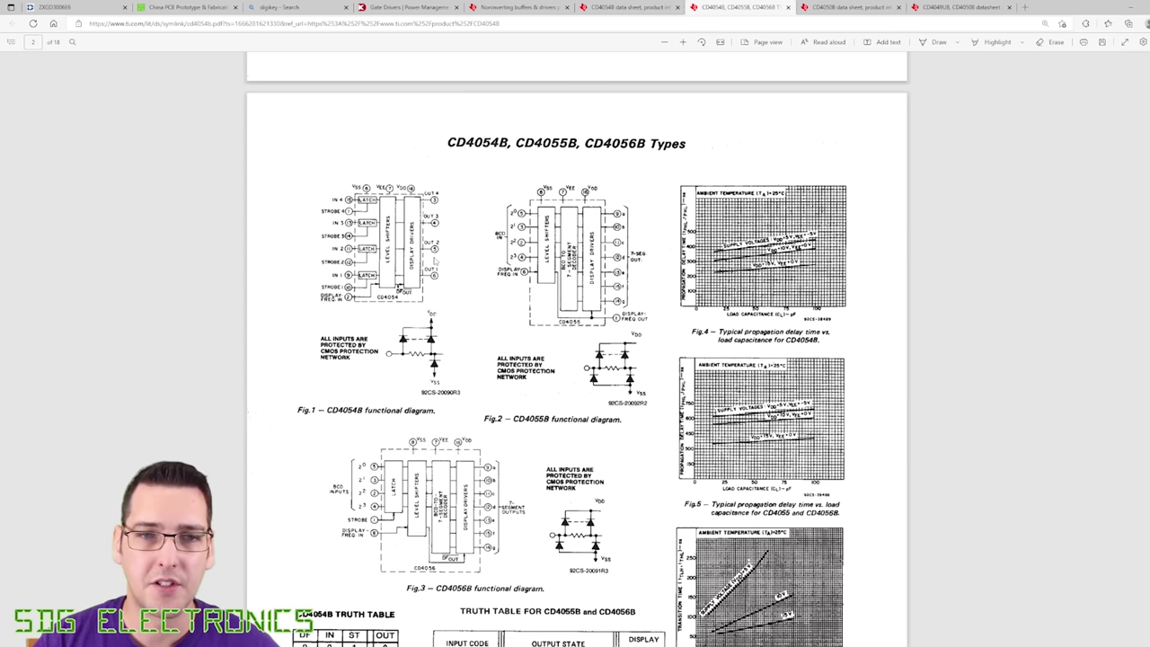
pyautogui.scroll(-10, 435, 261)
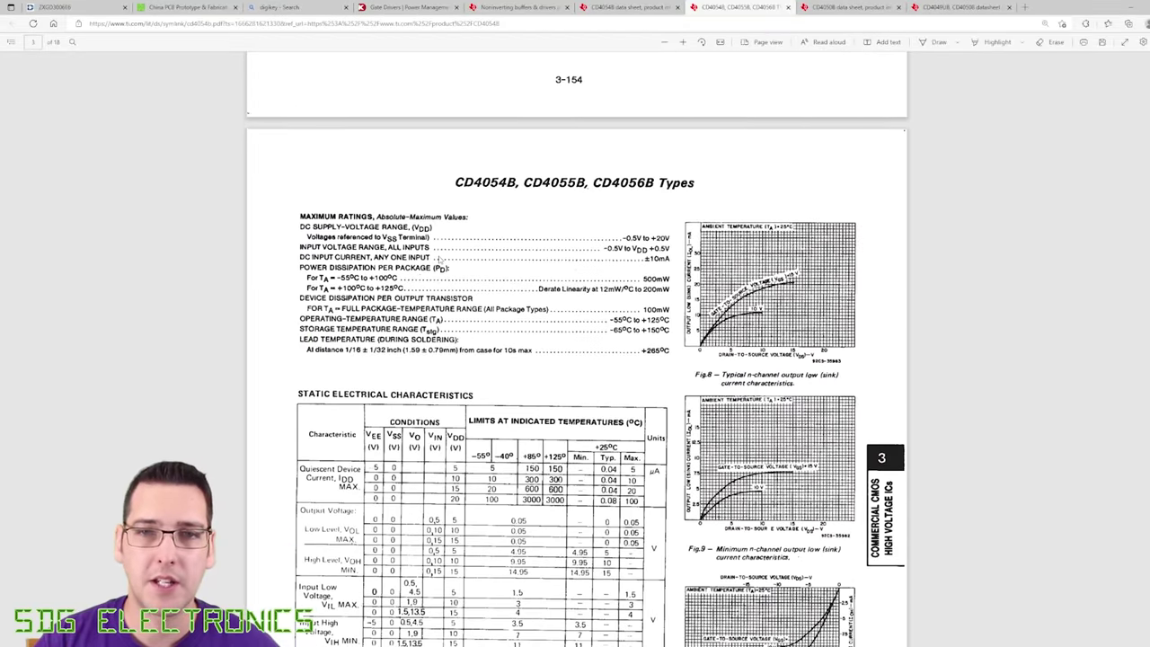
pyautogui.scroll(-5, 440, 259)
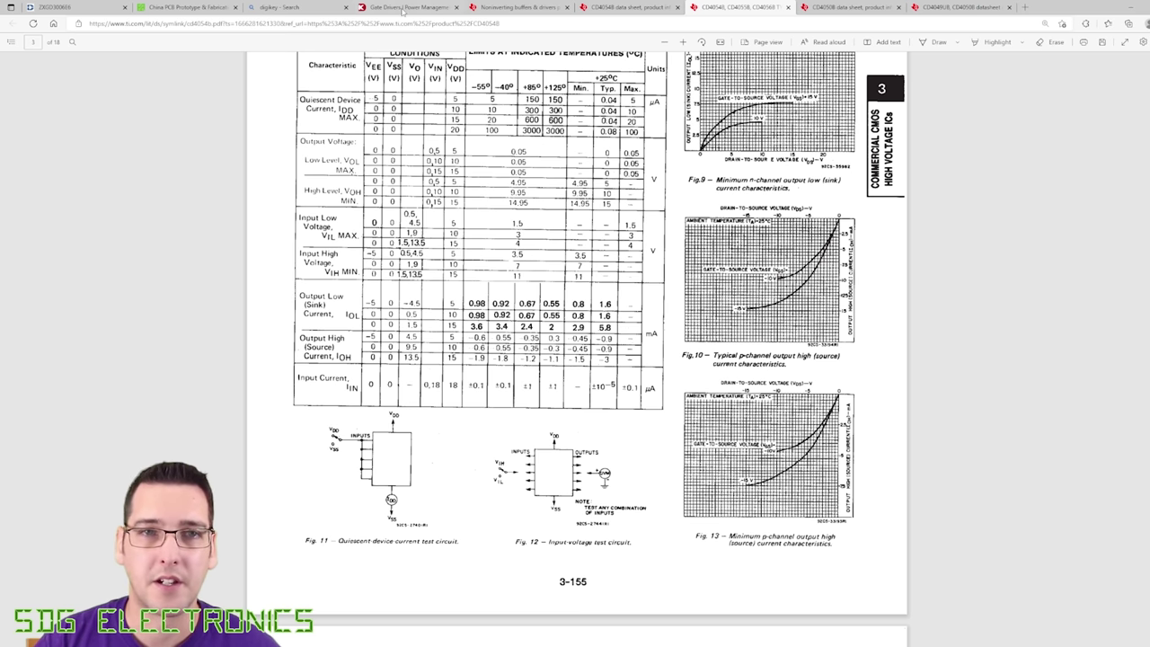
# Return to the Texas Instruments buffers listing and open the full product list for voltage translators and level shifters
pyautogui.click(403, 11)
pyautogui.click(514, 7)
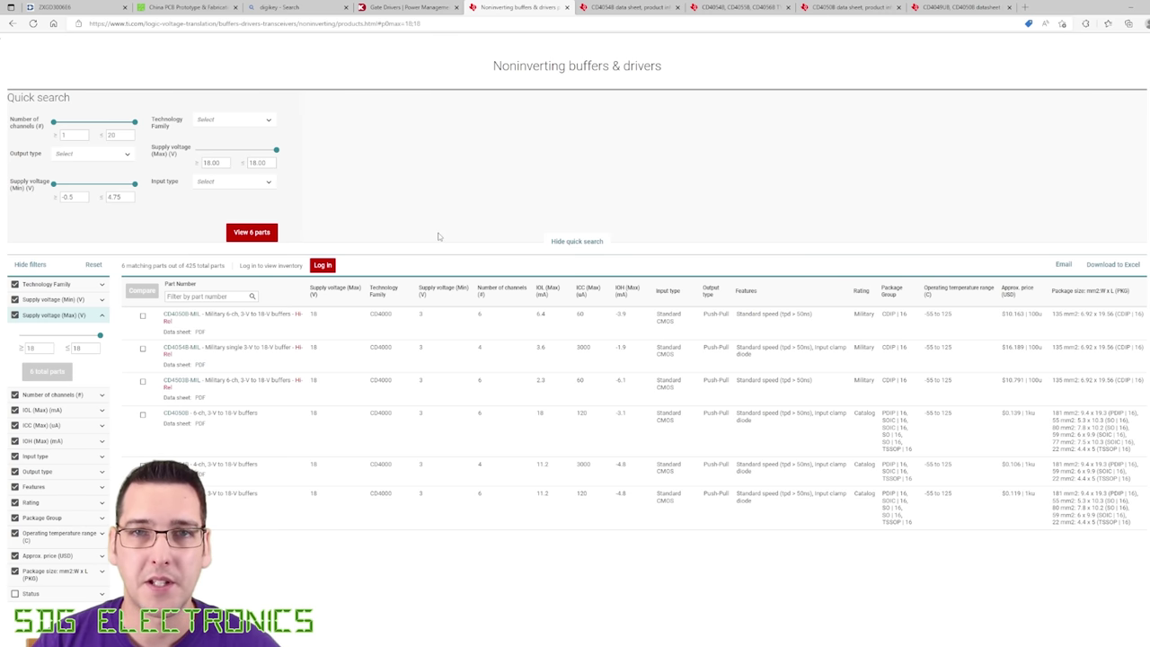
pyautogui.click(482, 123)
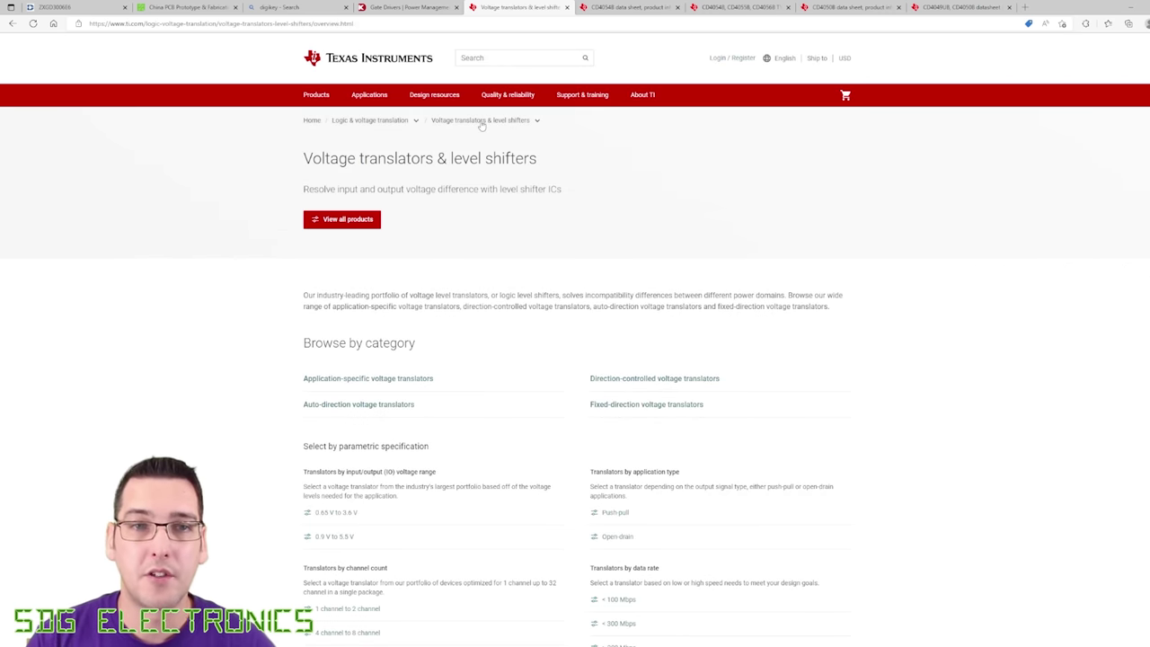
pyautogui.click(328, 221)
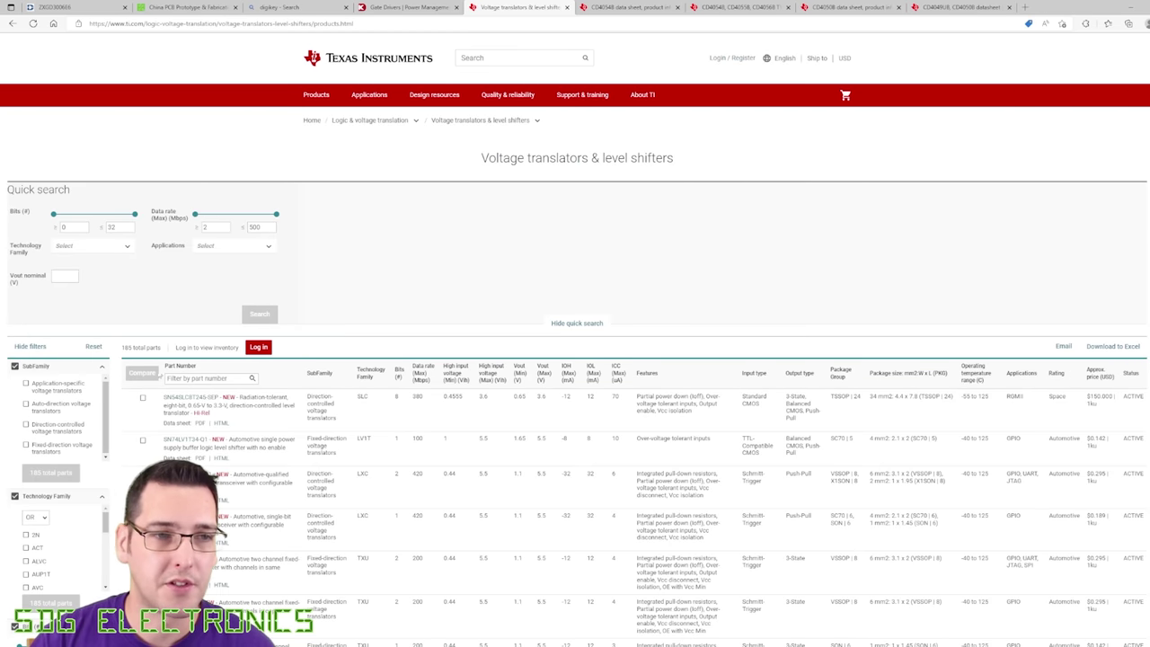
# Filter the level shifters to a maximum Vout between 13.74 and 18 V and show the matching parts
pyautogui.scroll(-5, 118, 445)
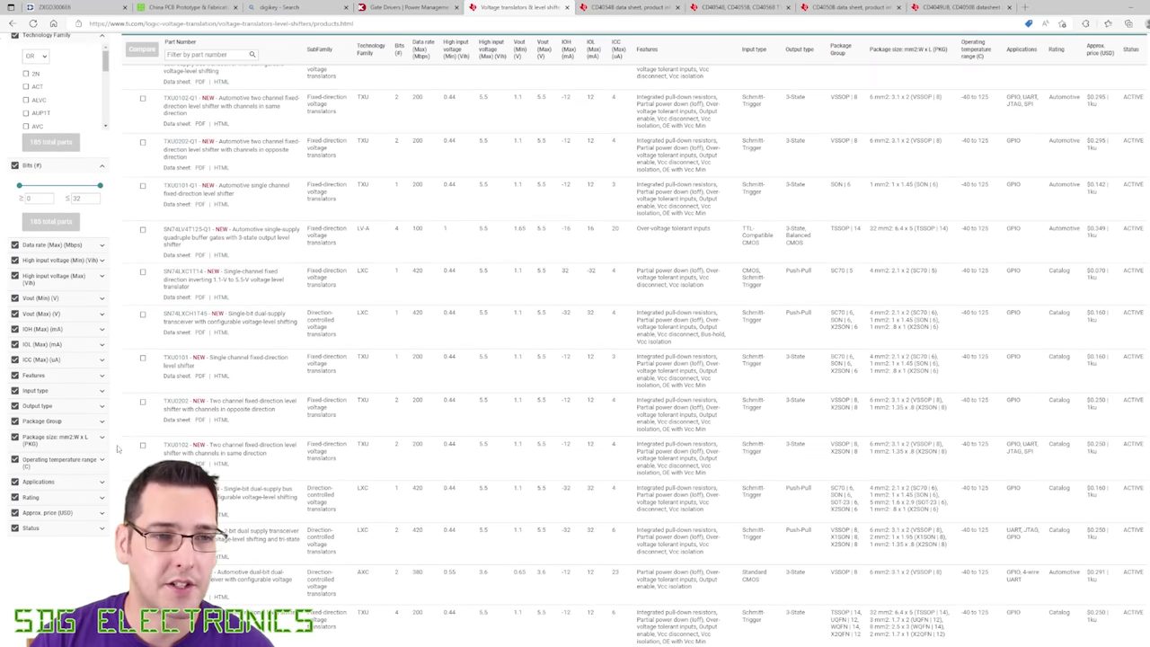
pyautogui.click(64, 315)
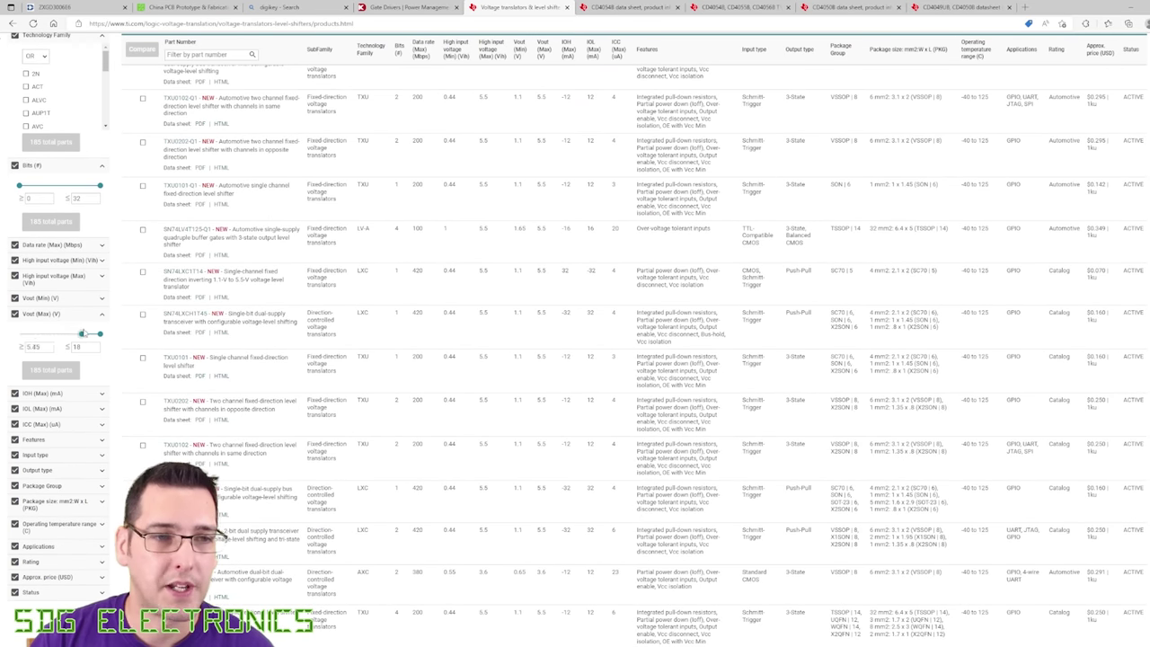
pyautogui.moveTo(92, 333); pyautogui.dragTo(97, 333)
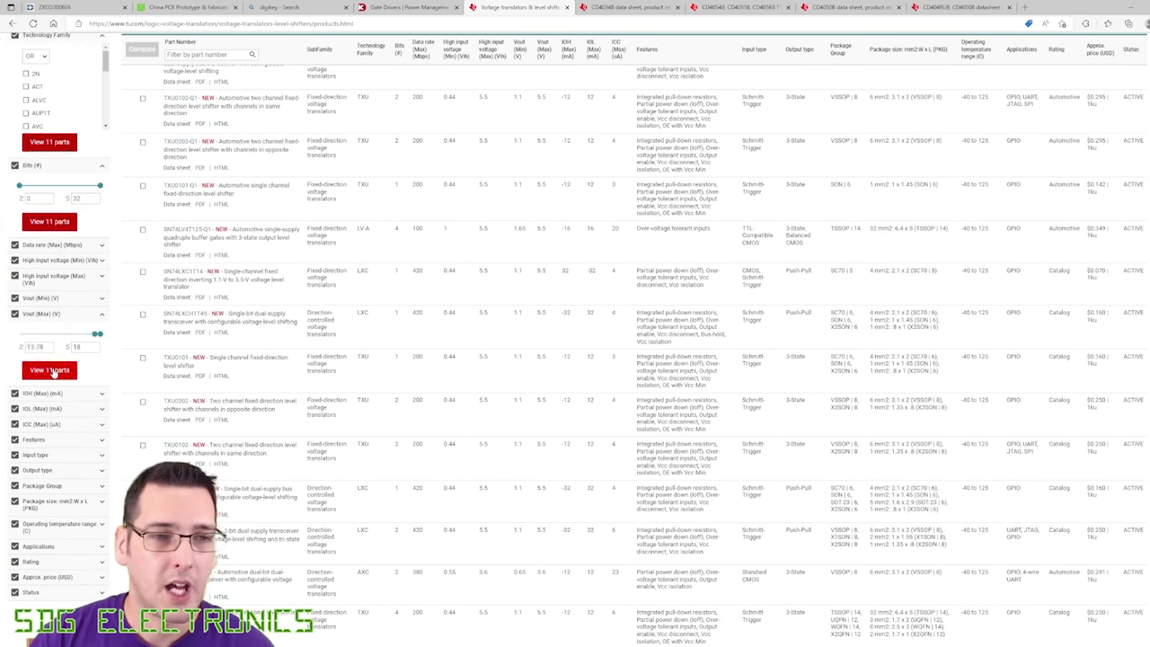
pyautogui.click(52, 369)
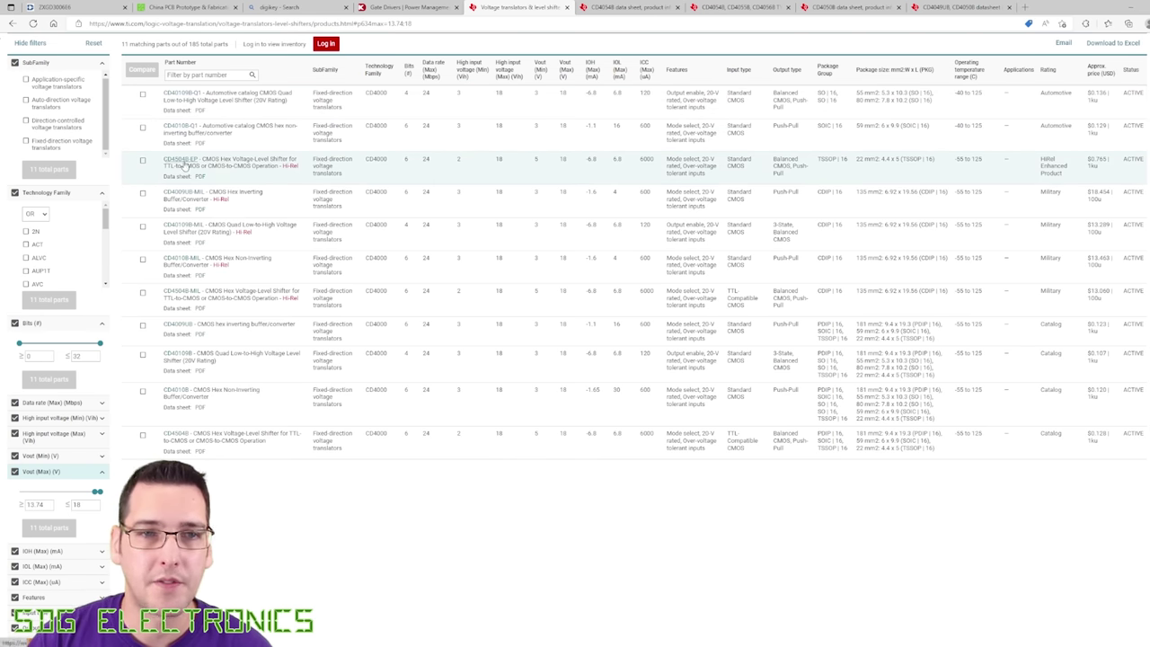
# Open the datasheet of the CD4504B-EP hex level shifter and view its functional block diagram and absolute maximum ratings
pyautogui.click(182, 162)
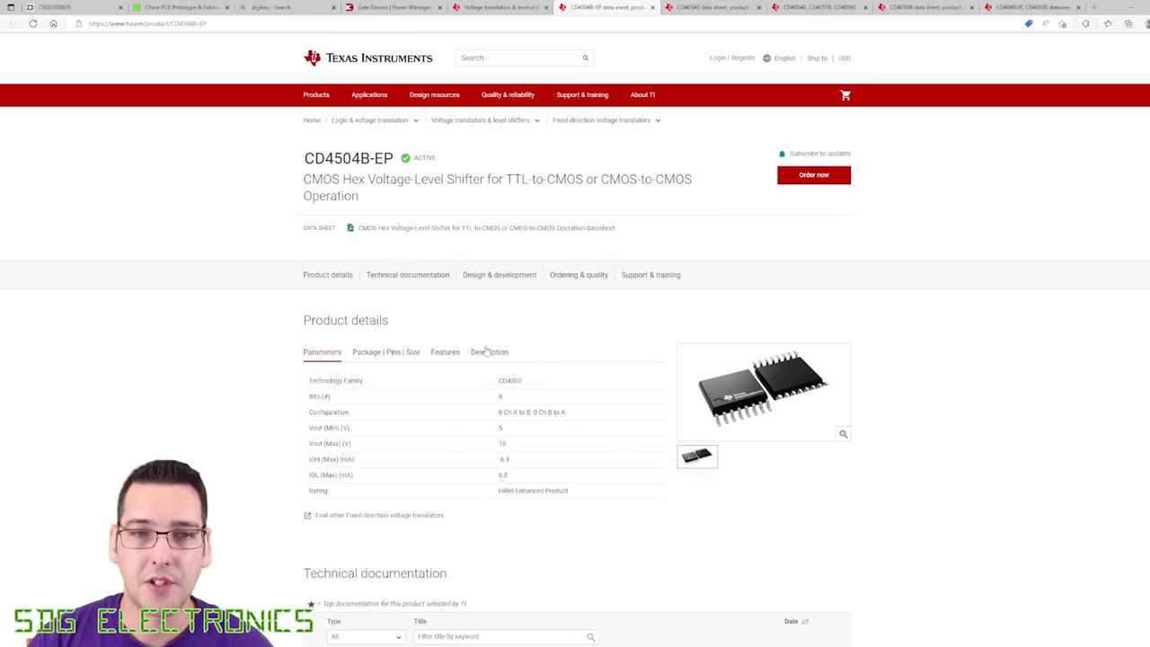
pyautogui.click(398, 228)
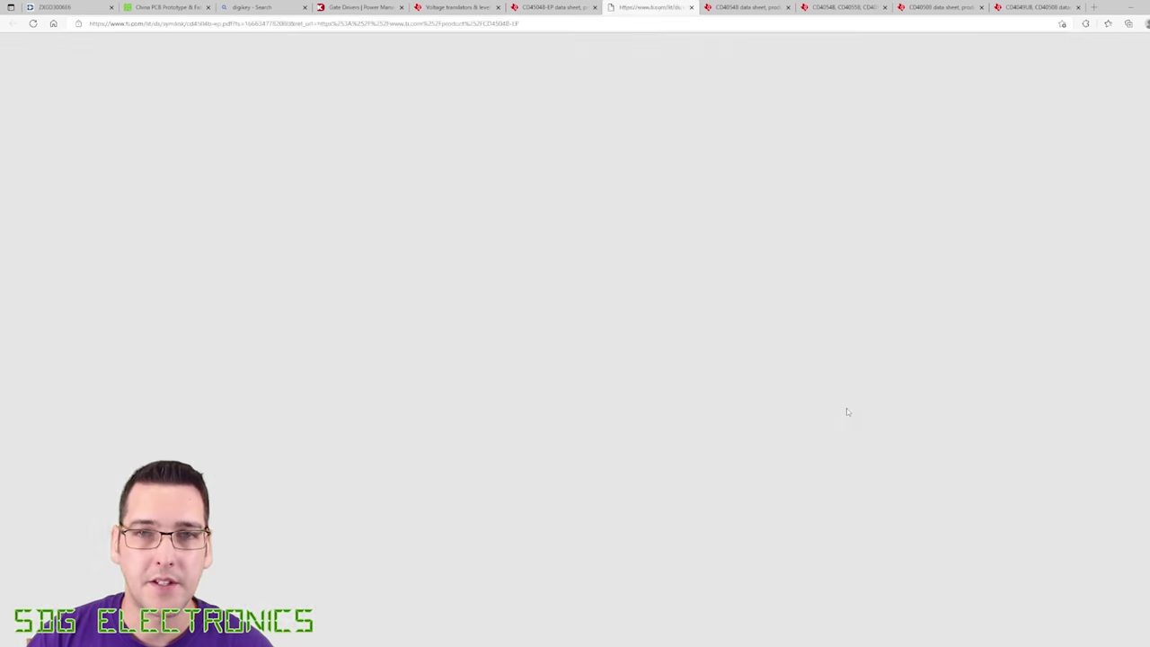
pyautogui.scroll(-5, 846, 411)
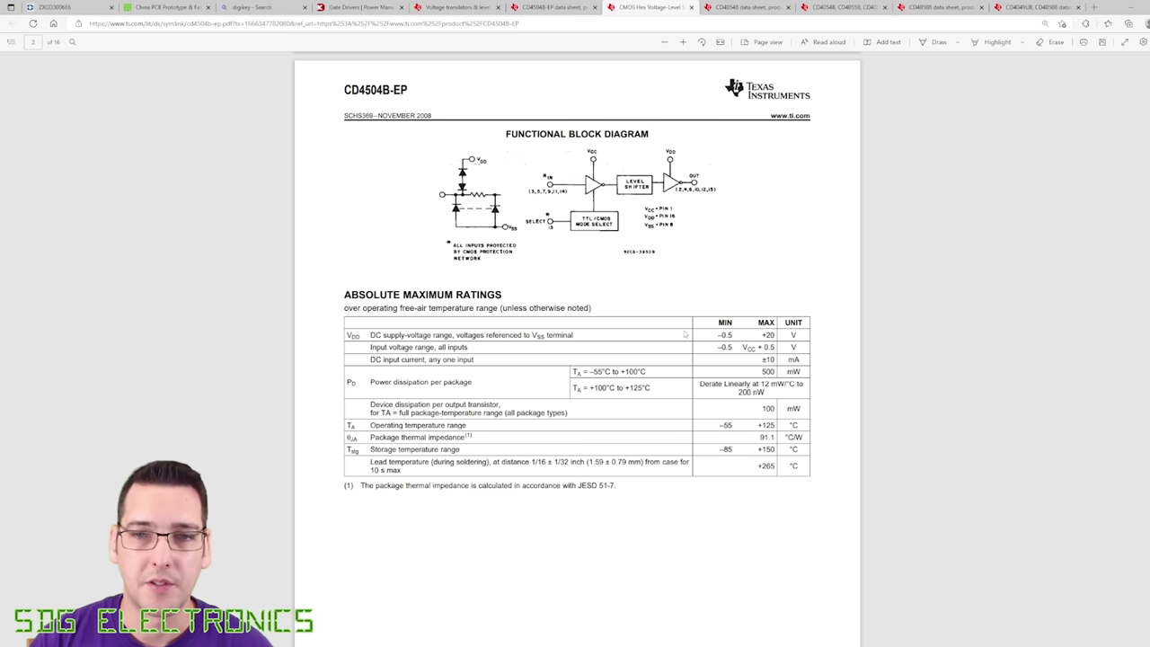
# Examine the CD4504B-EP static electrical characteristics, especially the input high voltage limits in TTL-CMOS and CMOS-CMOS modes
pyautogui.scroll(-10, 695, 342)
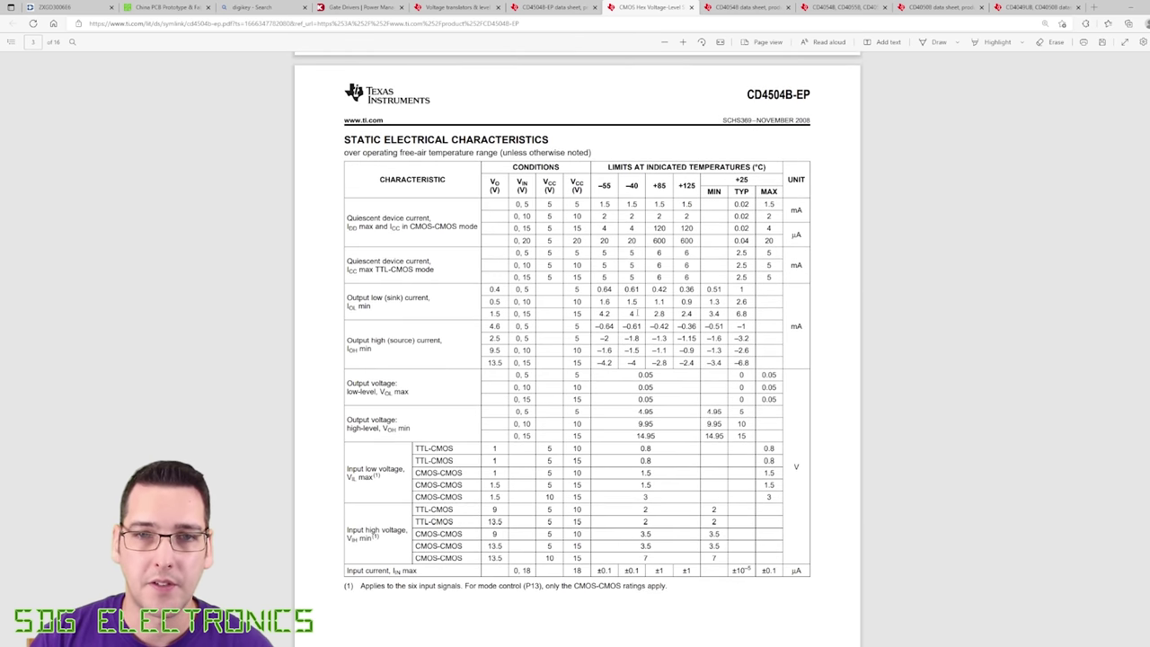
pyautogui.scroll(10, 565, 212)
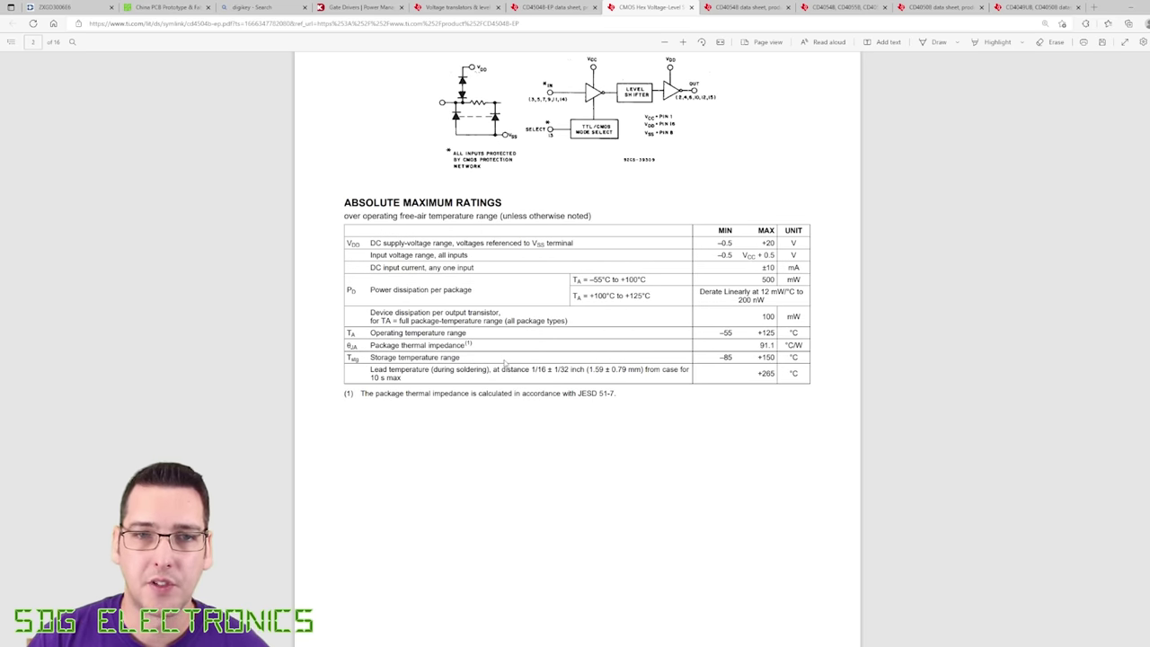
pyautogui.scroll(-15, 497, 388)
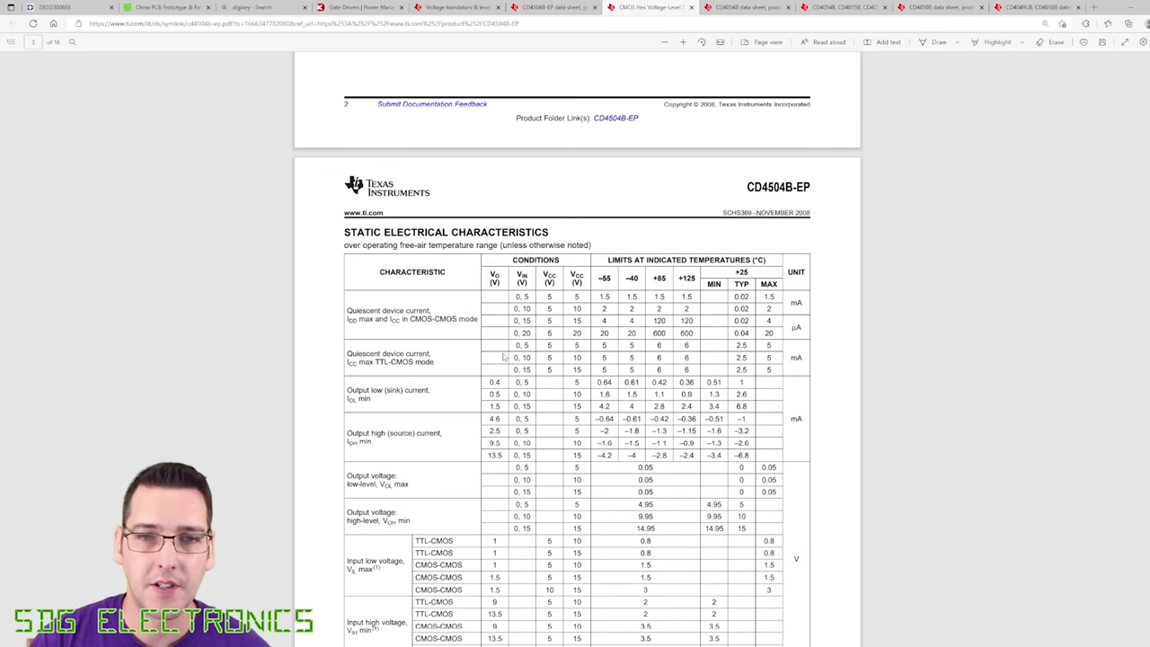
pyautogui.scroll(2, 504, 352)
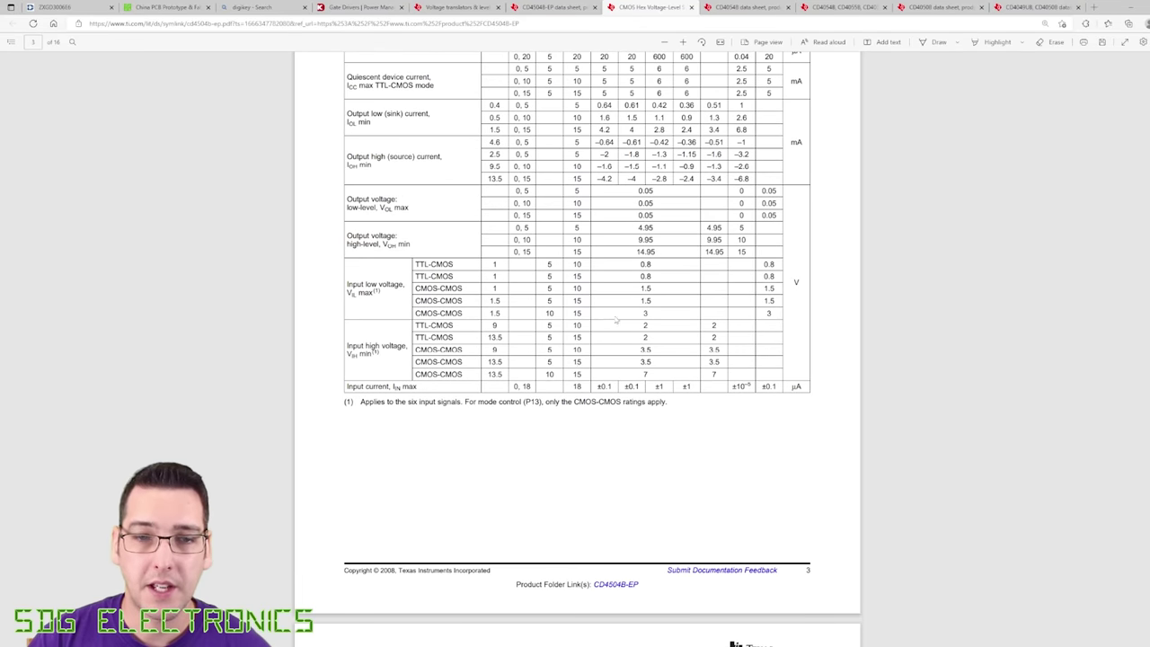
pyautogui.scroll(2, 558, 126)
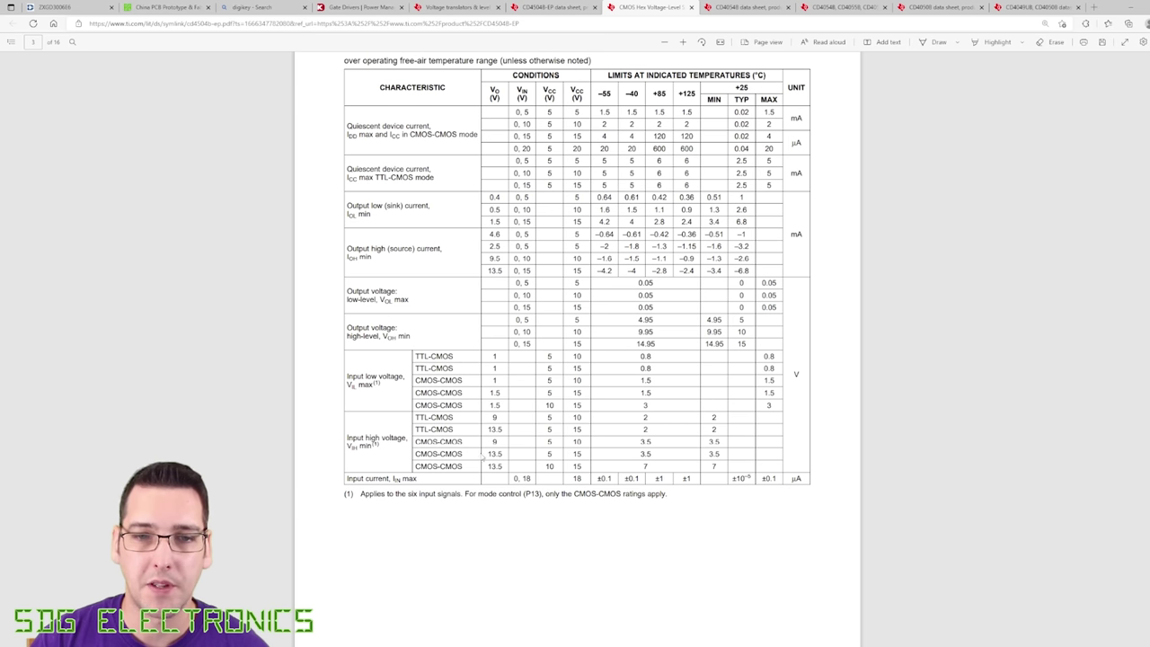
pyautogui.moveTo(619, 463); pyautogui.dragTo(724, 457)
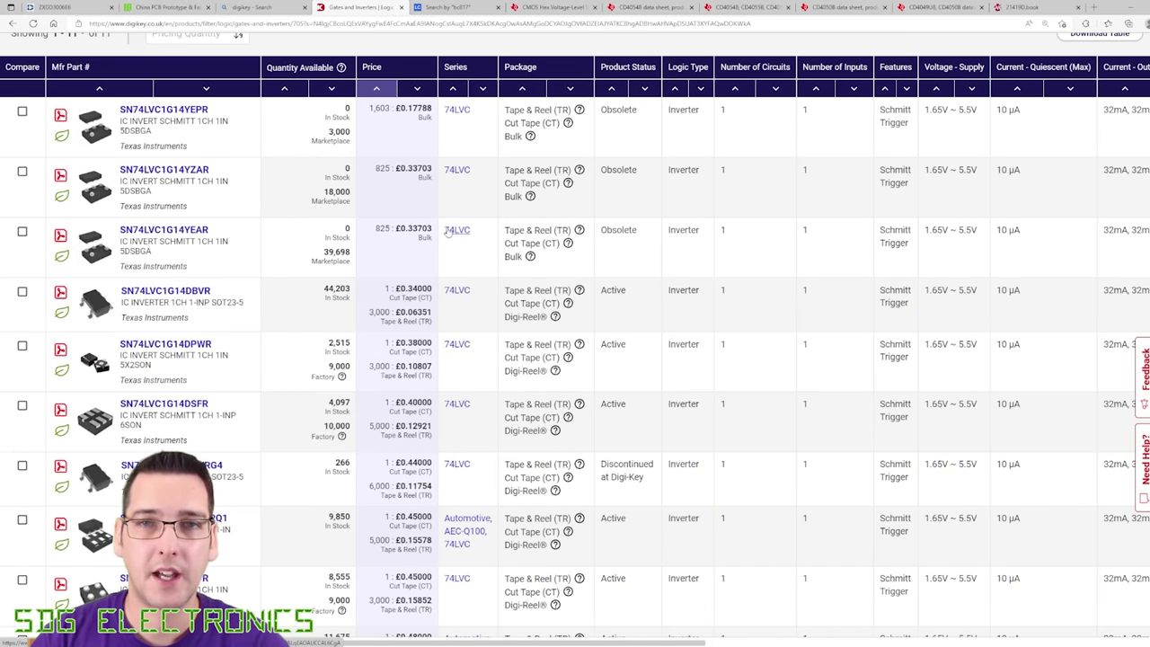
# Switch to the search results for the bc817 transistor
pyautogui.click(454, 9)
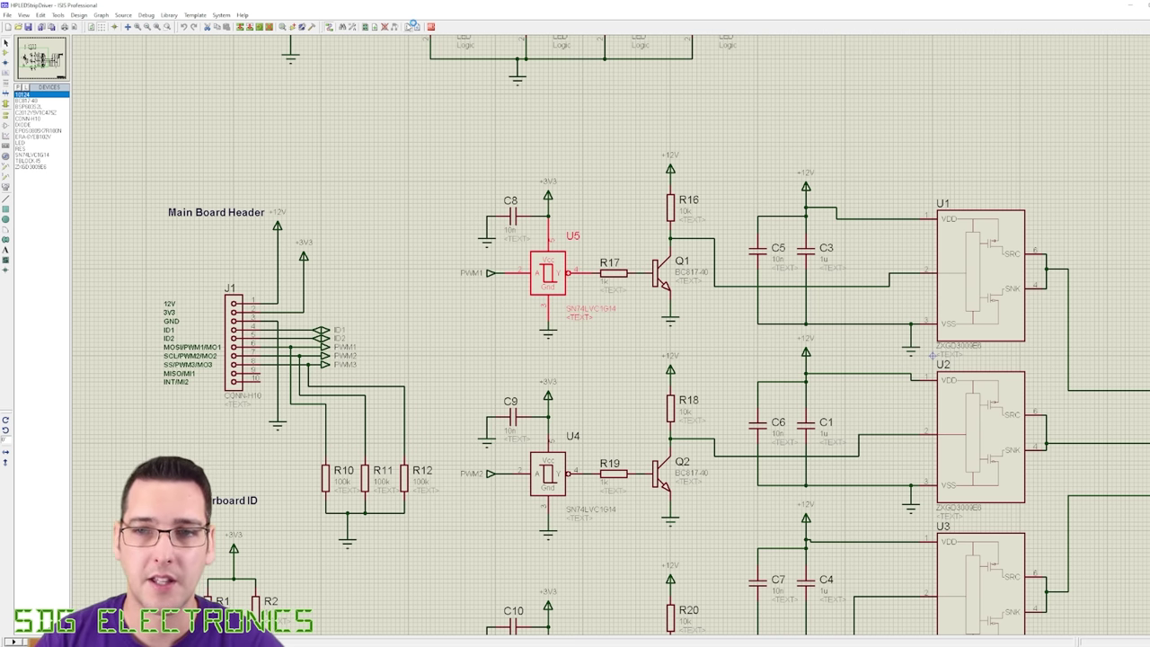
pyautogui.click(413, 25)
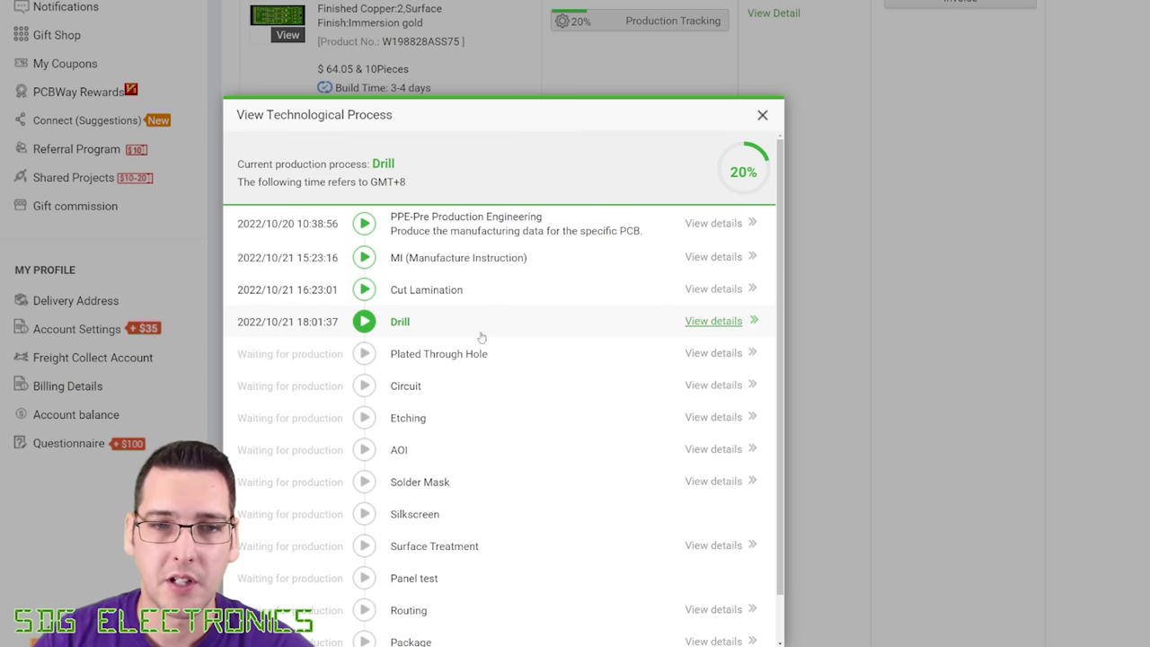
# Open the details of the Drill stage in the PCBWay order's production process
pyautogui.click(724, 325)
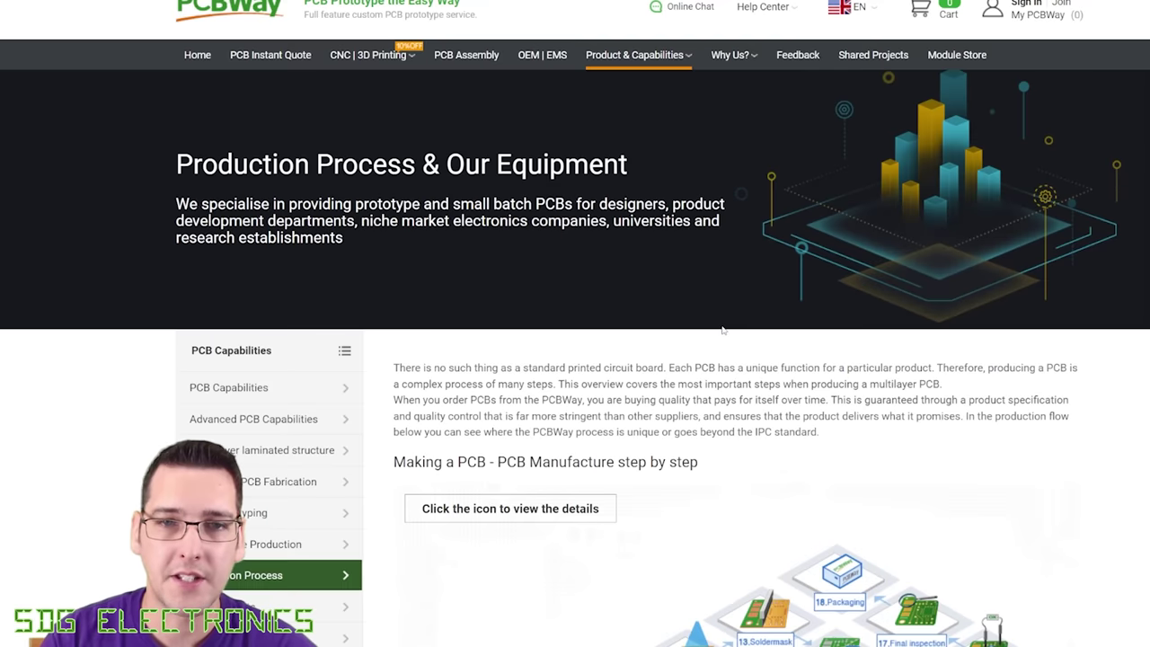